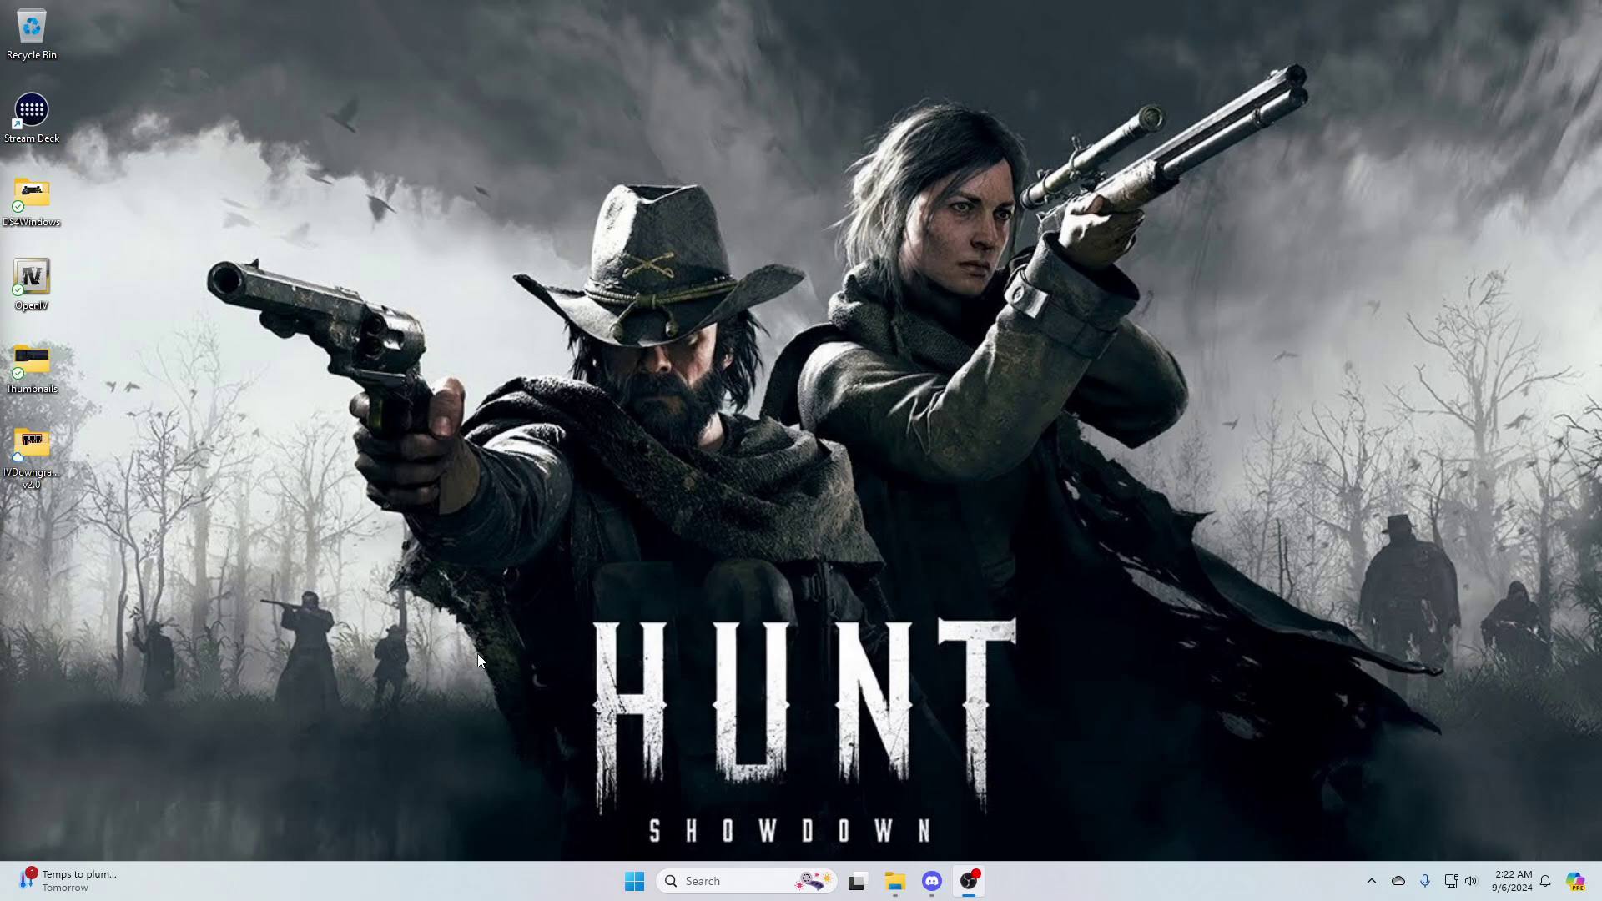
Step: Bring up the GTAIV folder window and drag it slightly up and to the left
click(895, 881)
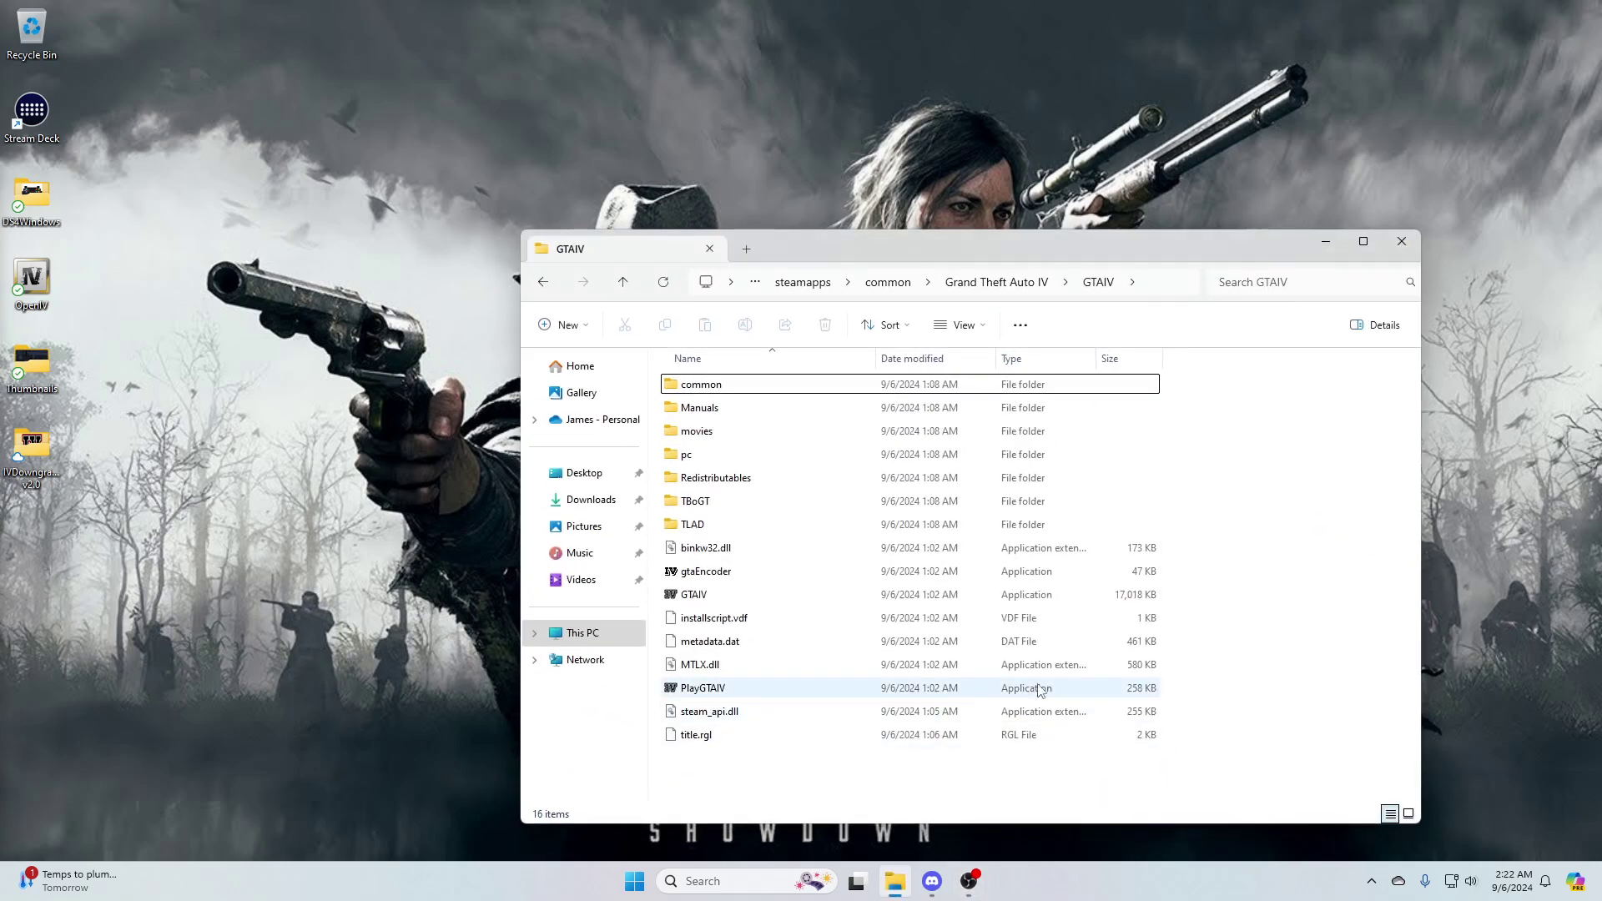
drag(966, 251, 887, 227)
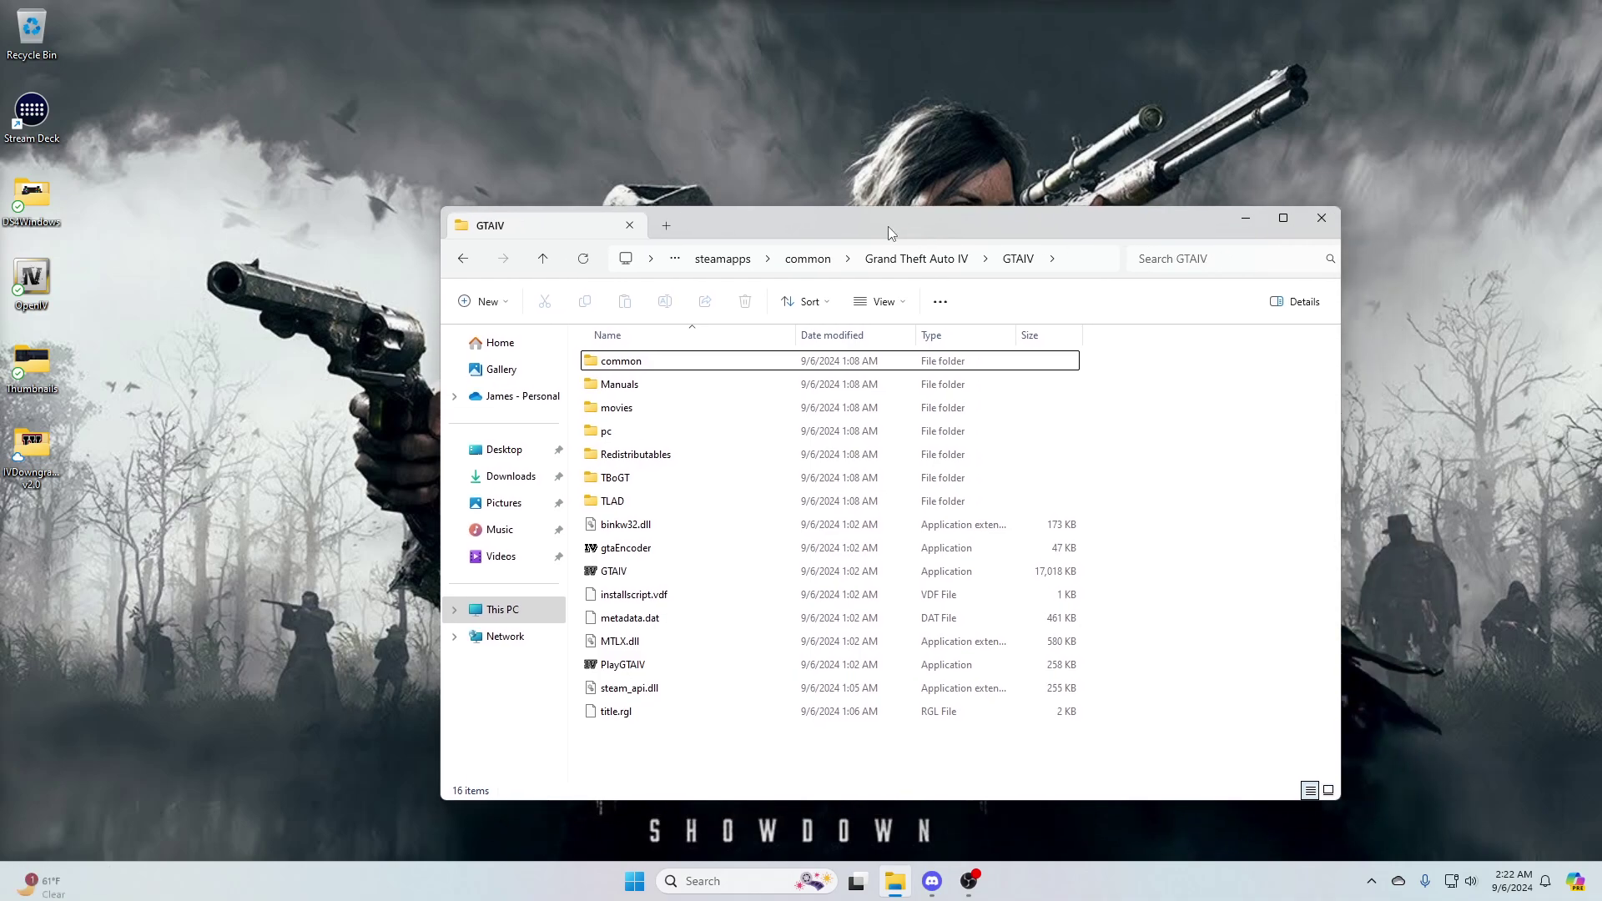